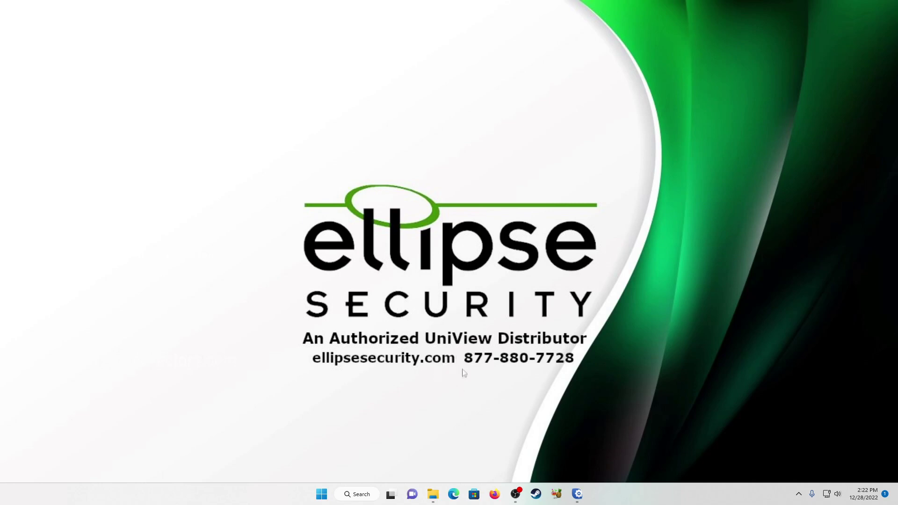
Bring up the EZTools device list and select the NVR304-32X to read its IP, 10.1.10.49
{"action": "left_click", "coordinate": [577, 494]}
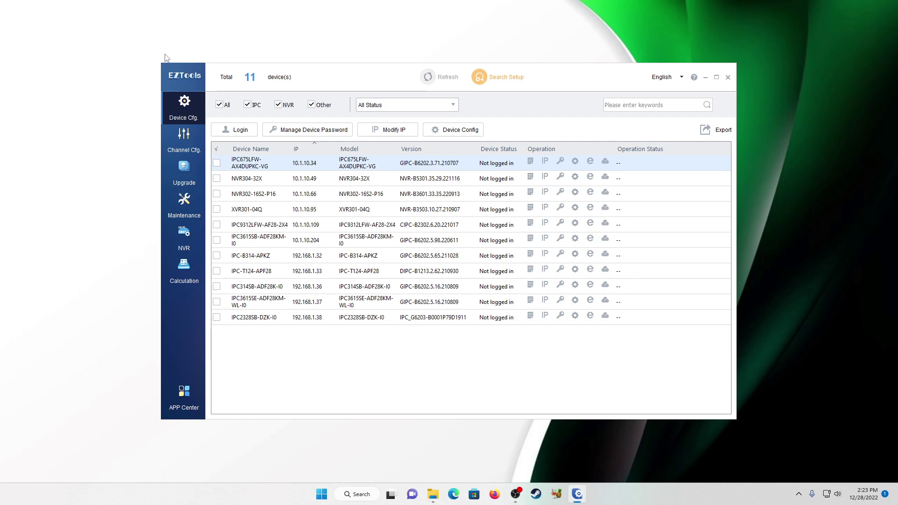
{"action": "left_click", "coordinate": [304, 180]}
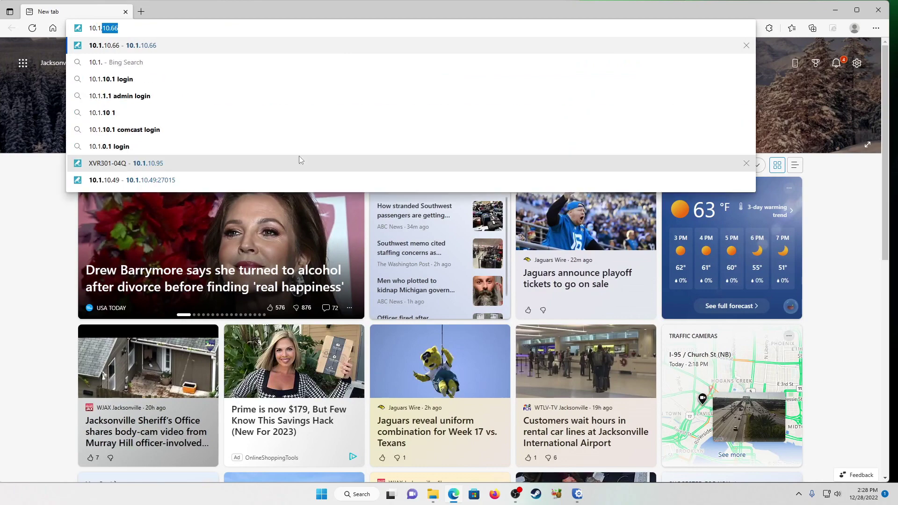
Browse to 10.1.10.49 and log in to the NVR with the saved credentials
{"action": "type", "text": ".10.49"}
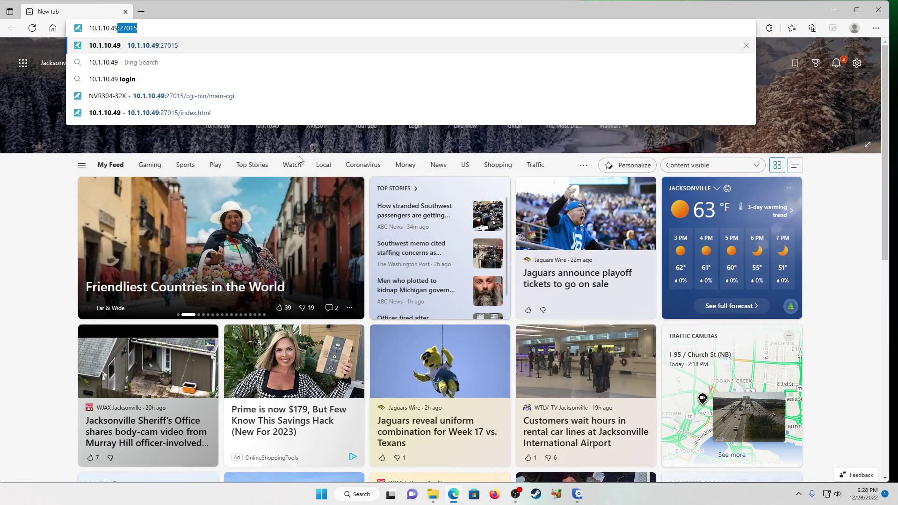
{"action": "key", "text": "Return"}
{"action": "left_click", "coordinate": [425, 258]}
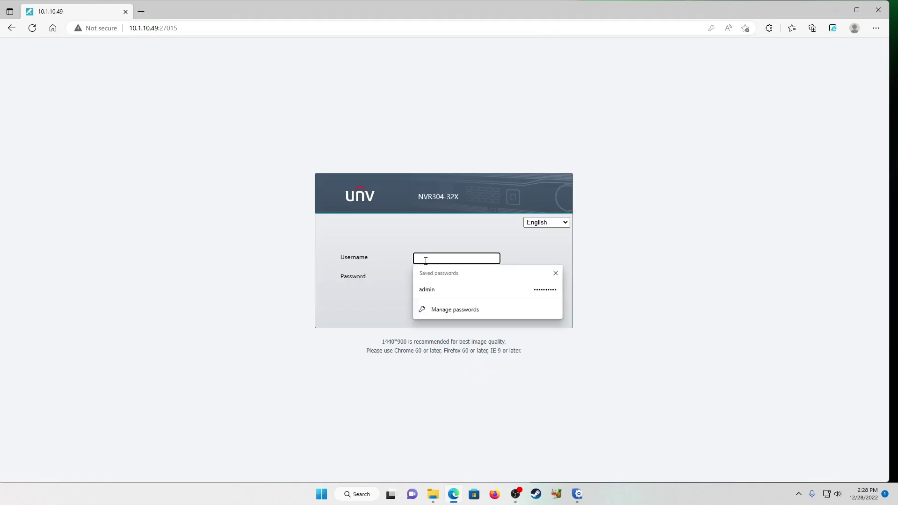
{"action": "left_click", "coordinate": [441, 292]}
{"action": "left_click", "coordinate": [431, 307]}
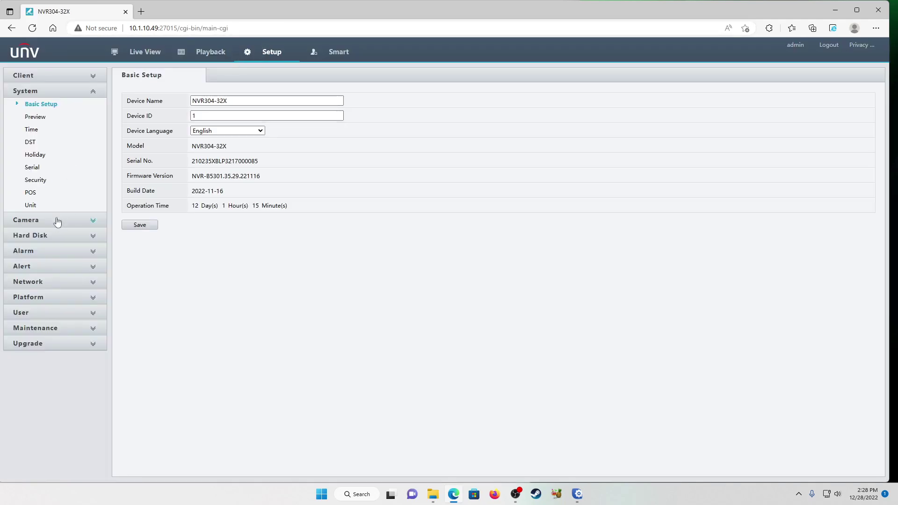
Start adding a camera from the camera list and dismiss the security notification
{"action": "left_click", "coordinate": [55, 220]}
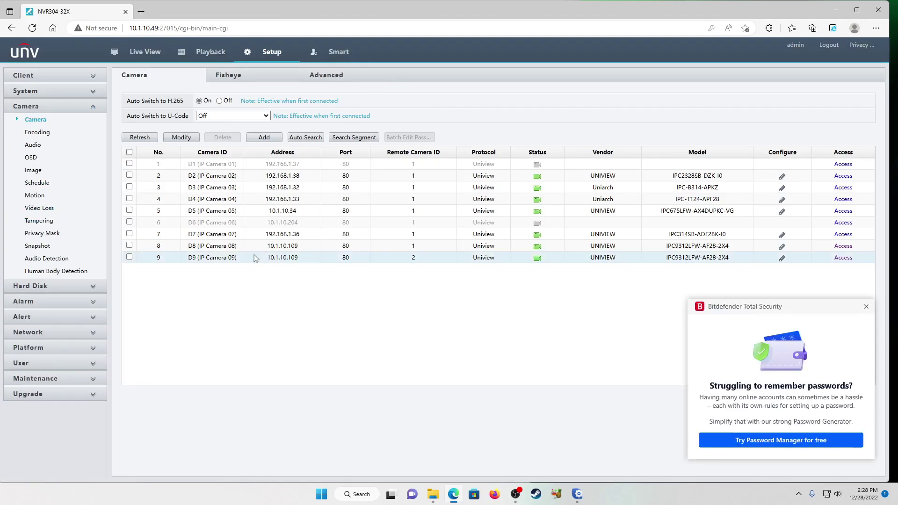
{"action": "left_click", "coordinate": [265, 138]}
{"action": "left_click", "coordinate": [865, 308]}
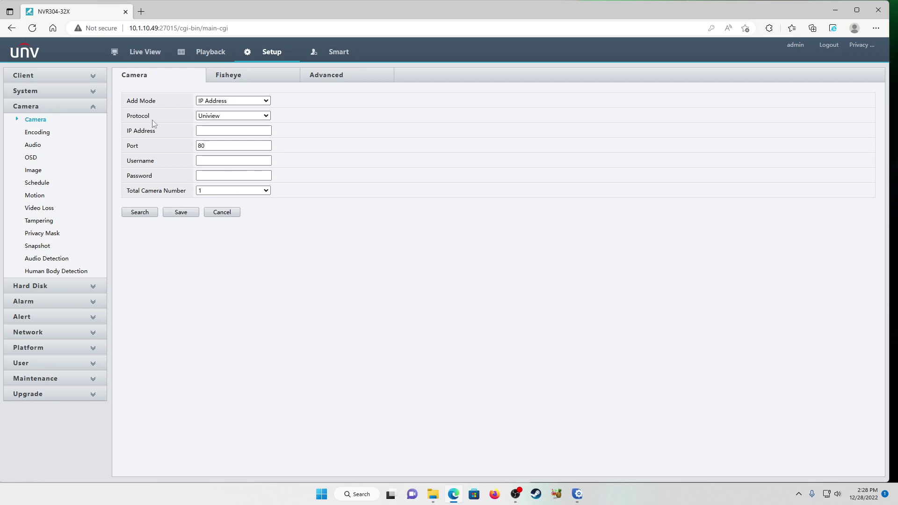
Confirm the XVR's address in EZTools and enter IP 10.1.10.95 in the camera form
{"action": "left_click", "coordinate": [224, 130]}
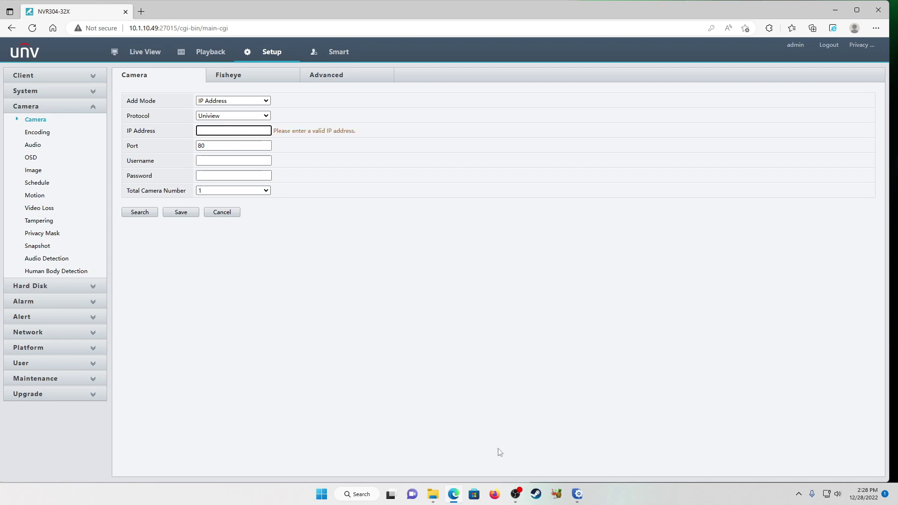
{"action": "left_click", "coordinate": [576, 493]}
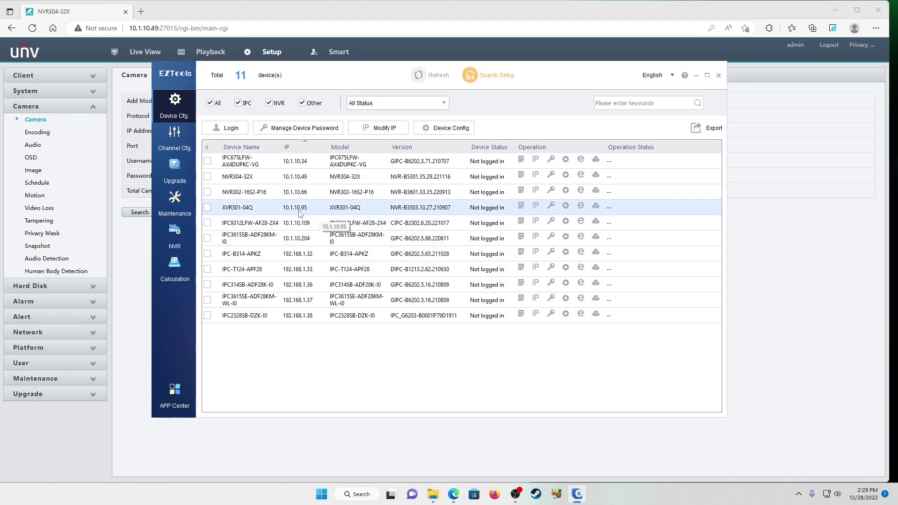
{"action": "left_click", "coordinate": [696, 75]}
{"action": "type", "text": "10.1"}
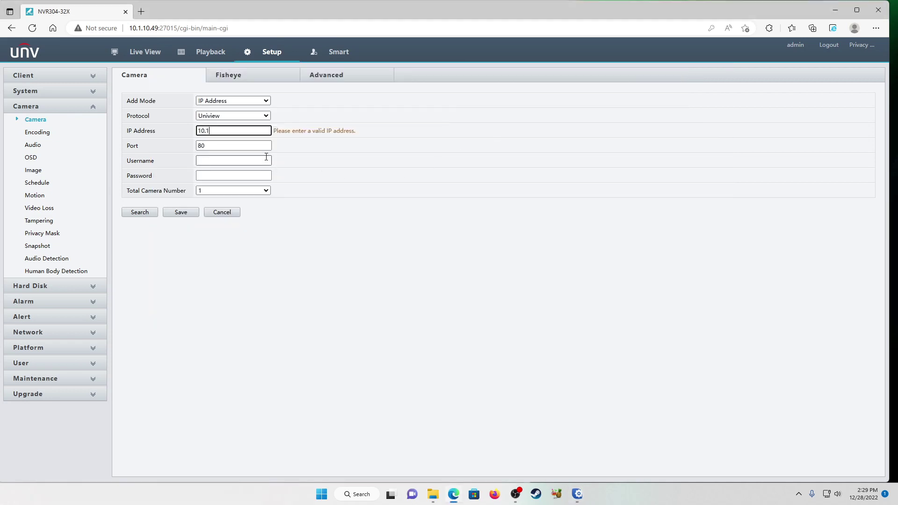
{"action": "type", "text": ".10.95"}
{"action": "left_click", "coordinate": [238, 145]}
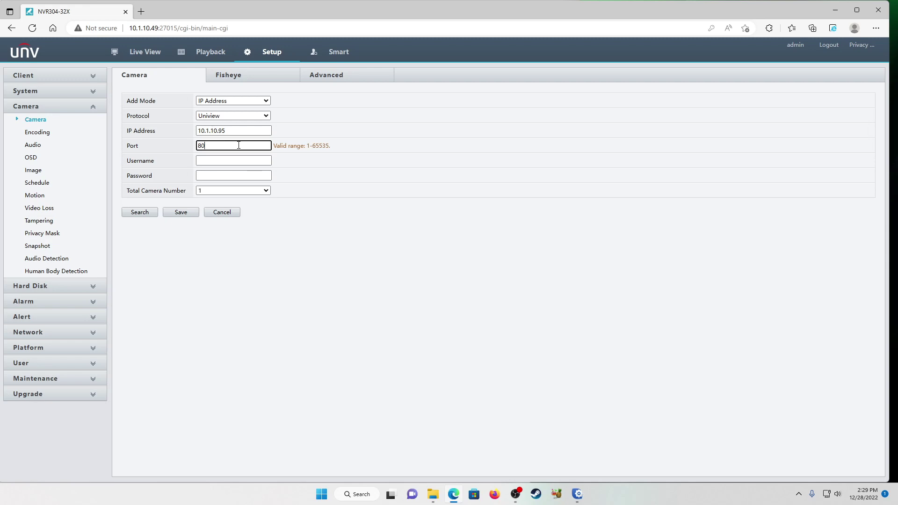
Keep port 80 and enter the XVR's login username and password
{"action": "left_click", "coordinate": [215, 161]}
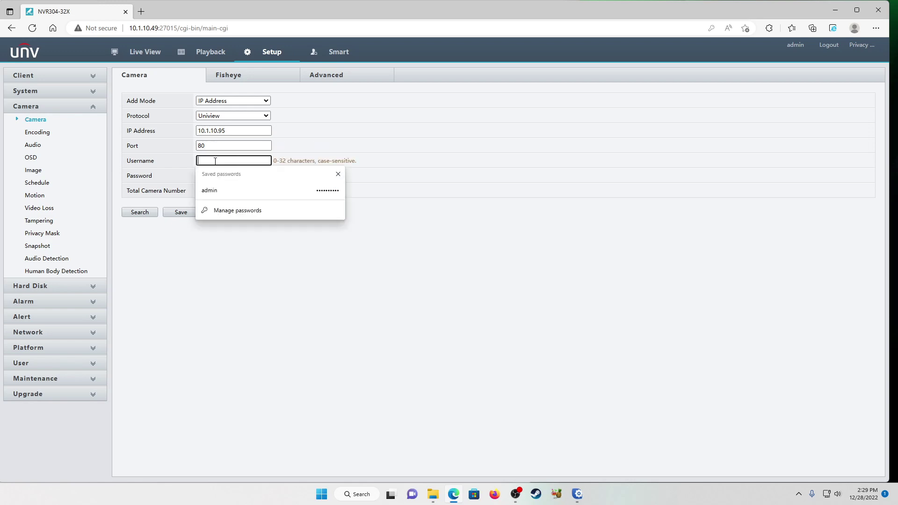
{"action": "type", "text": "admin"}
{"action": "key", "text": "Tab"}
{"action": "type", "text": "••••••••••"}
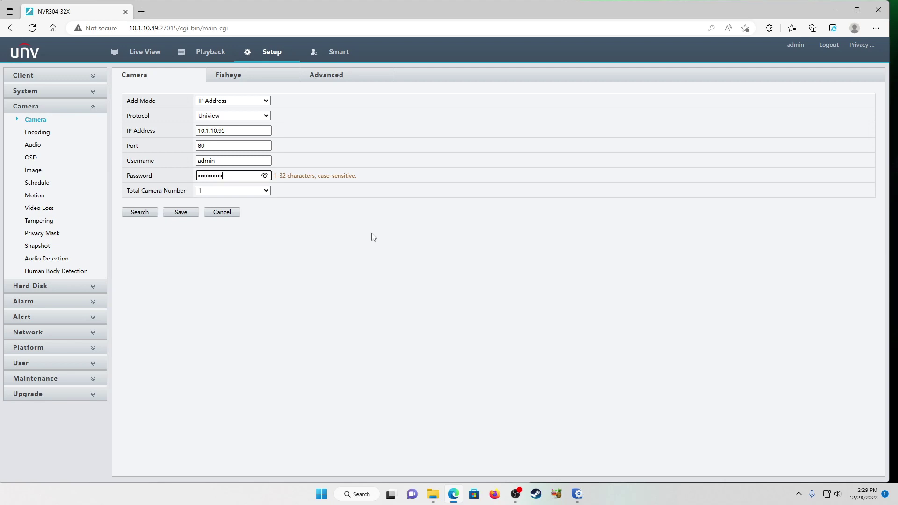
{"action": "left_click", "coordinate": [253, 191]}
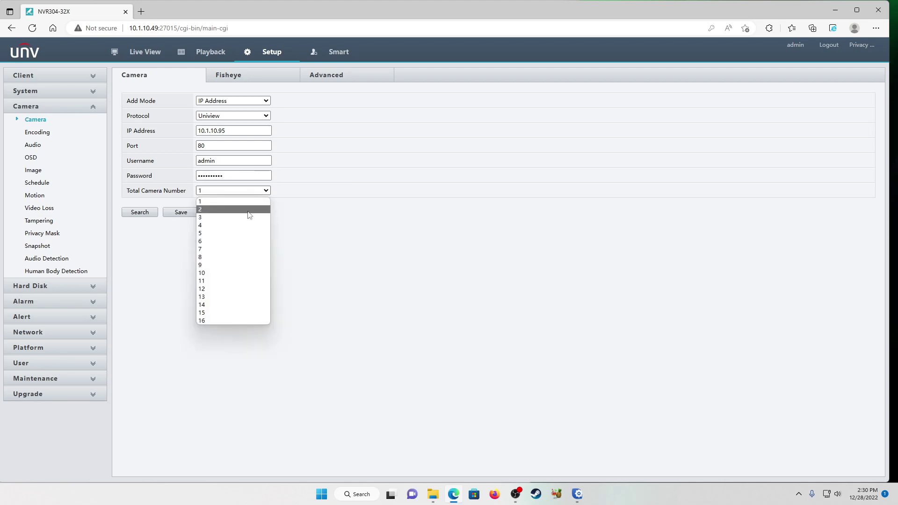
Set Total Camera Number to 2, briefly trying 7, so cameras 1 and 2 stay ticked
{"action": "left_click", "coordinate": [249, 210]}
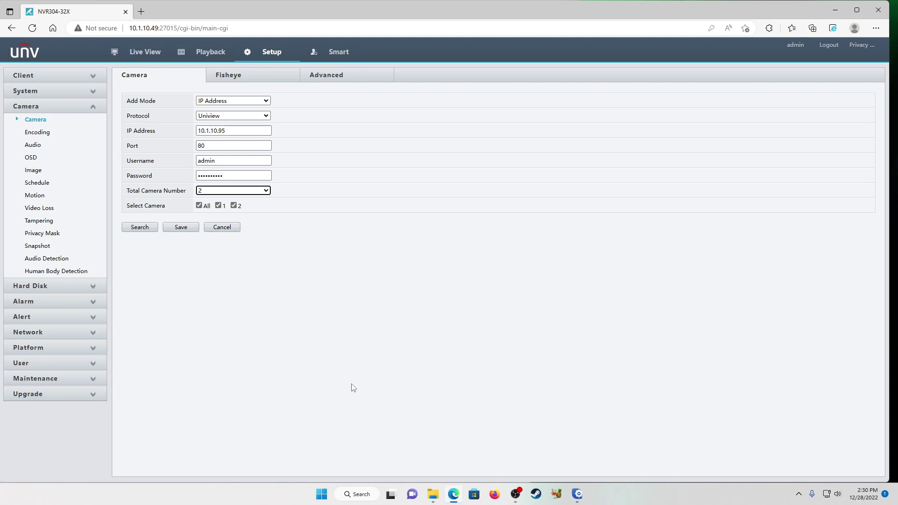
{"action": "left_click", "coordinate": [259, 192]}
{"action": "left_click", "coordinate": [242, 250]}
{"action": "left_click", "coordinate": [233, 190]}
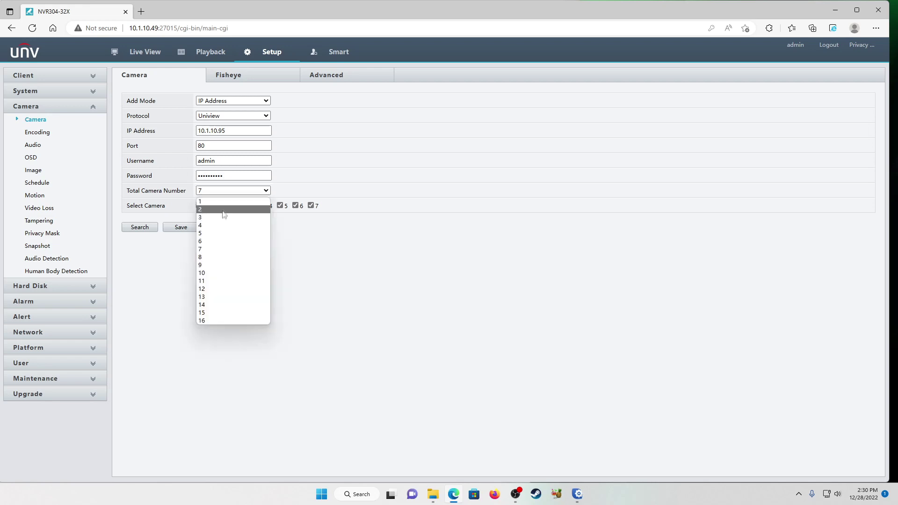
{"action": "left_click", "coordinate": [223, 214]}
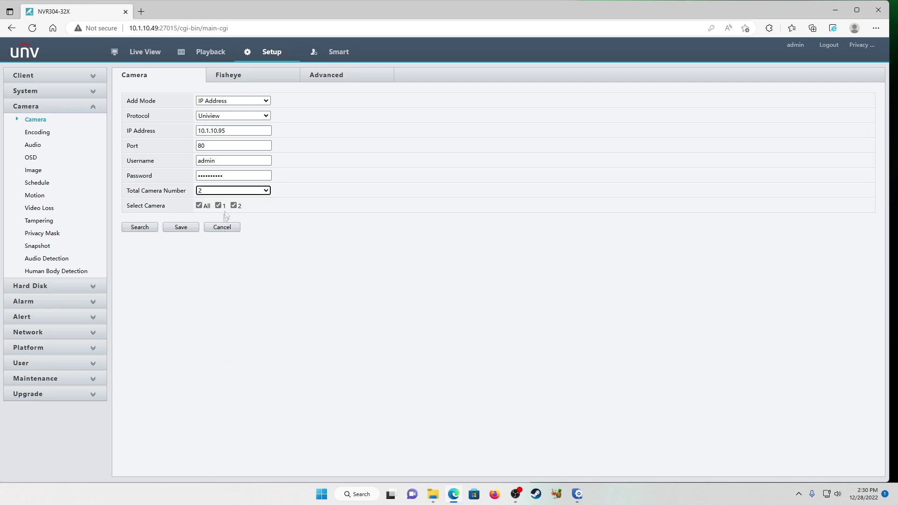
Save the form, adding D10 and D11 (remote IDs 1 and 2) as online XVR301-04Q channels
{"action": "left_click", "coordinate": [182, 229]}
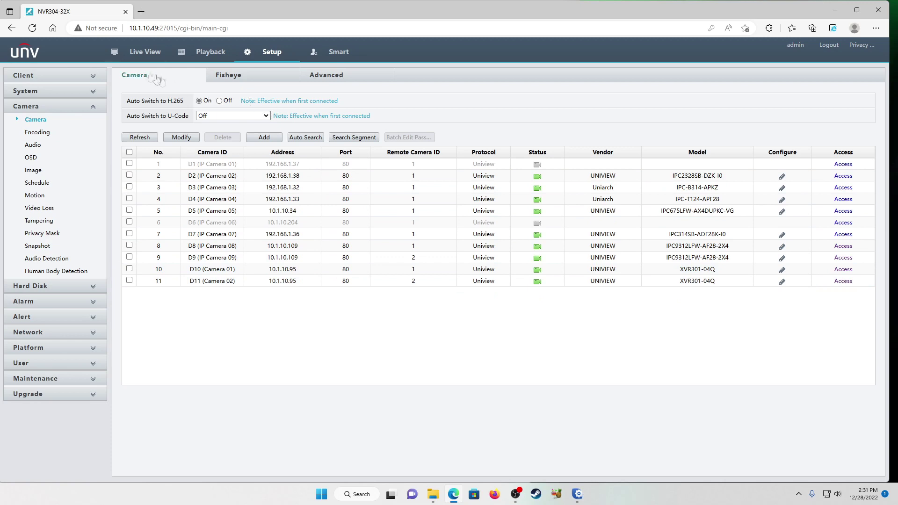
Switch to Live View and start D10 and D11 playing in the first two tiles
{"action": "left_click", "coordinate": [133, 55]}
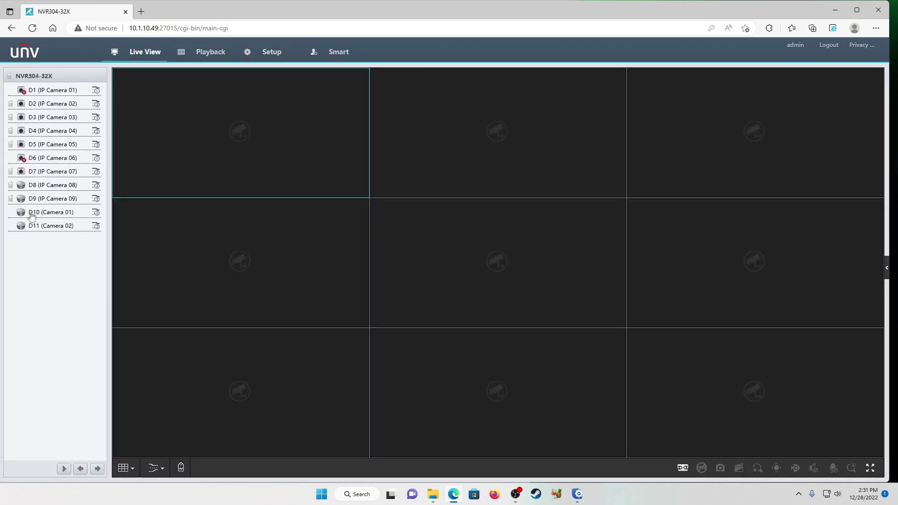
{"action": "double_click", "coordinate": [28, 213]}
{"action": "double_click", "coordinate": [25, 228]}
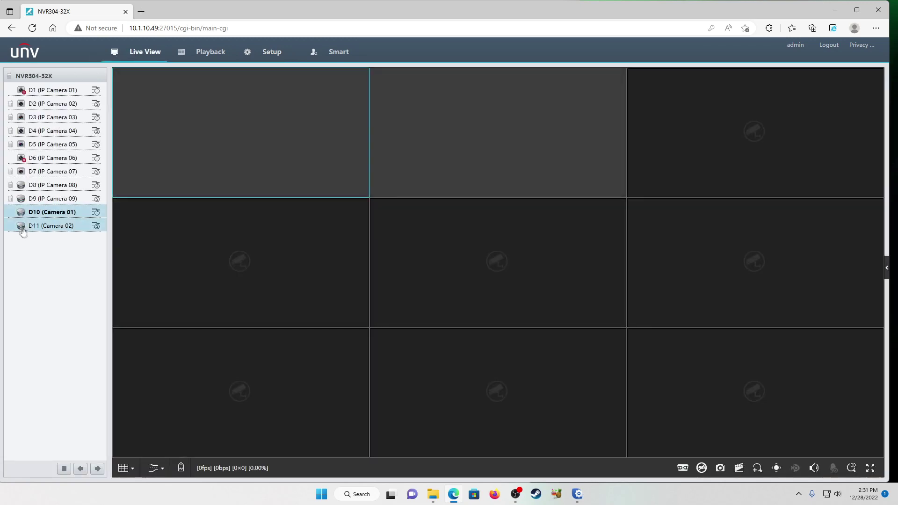